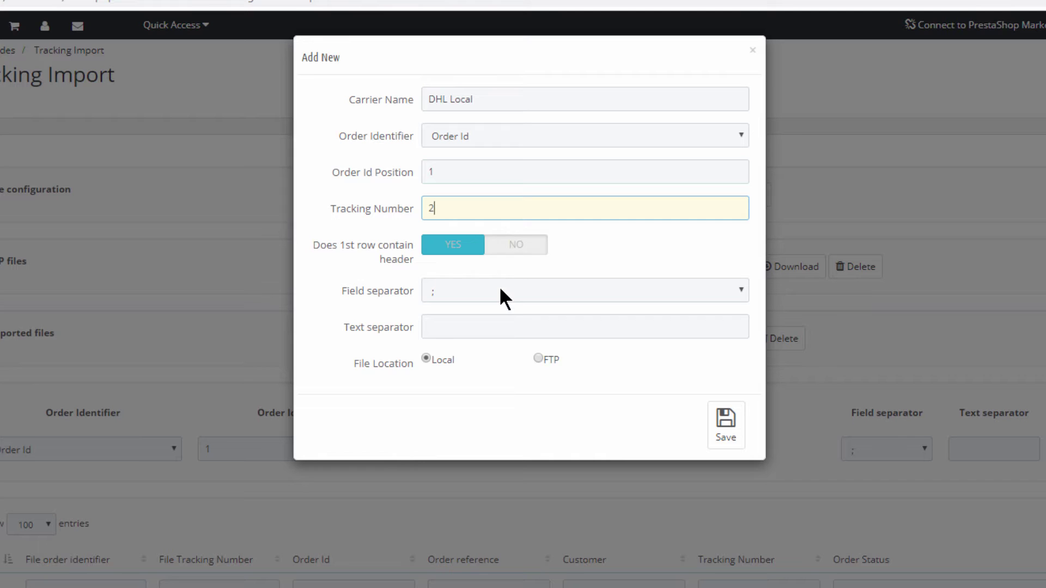
Finish the DHL Local carrier configuration with ; as field separator and Local as file location, and save it.
{"action": "left_click", "coordinate": [500, 290]}
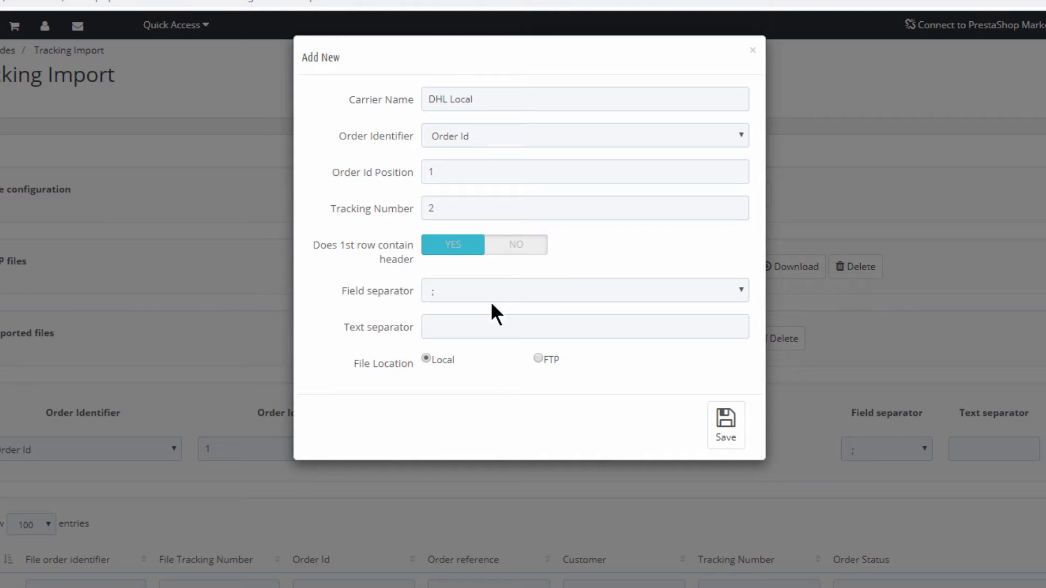
{"action": "left_click", "coordinate": [538, 359]}
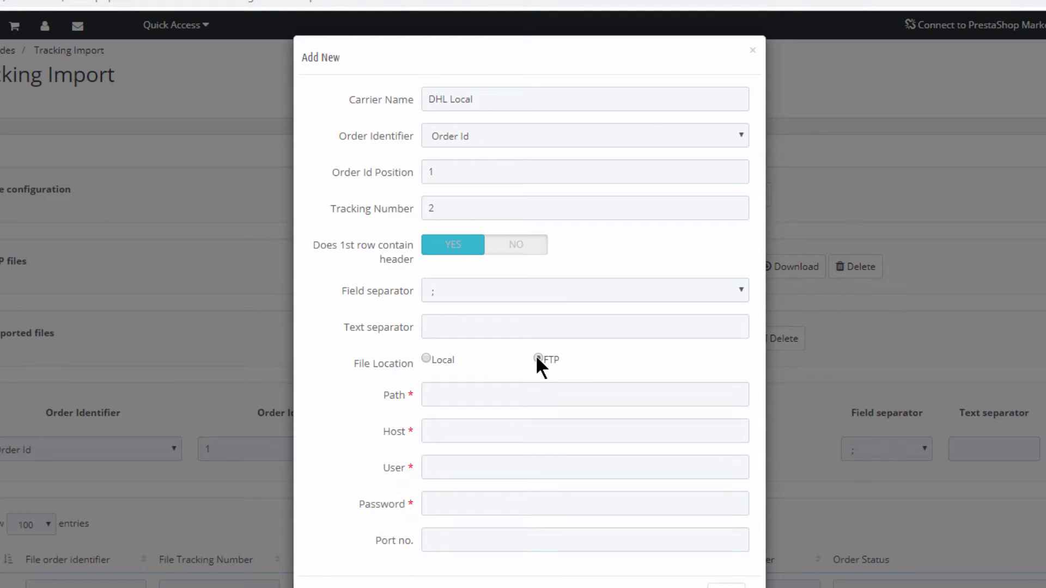
{"action": "left_click", "coordinate": [425, 359]}
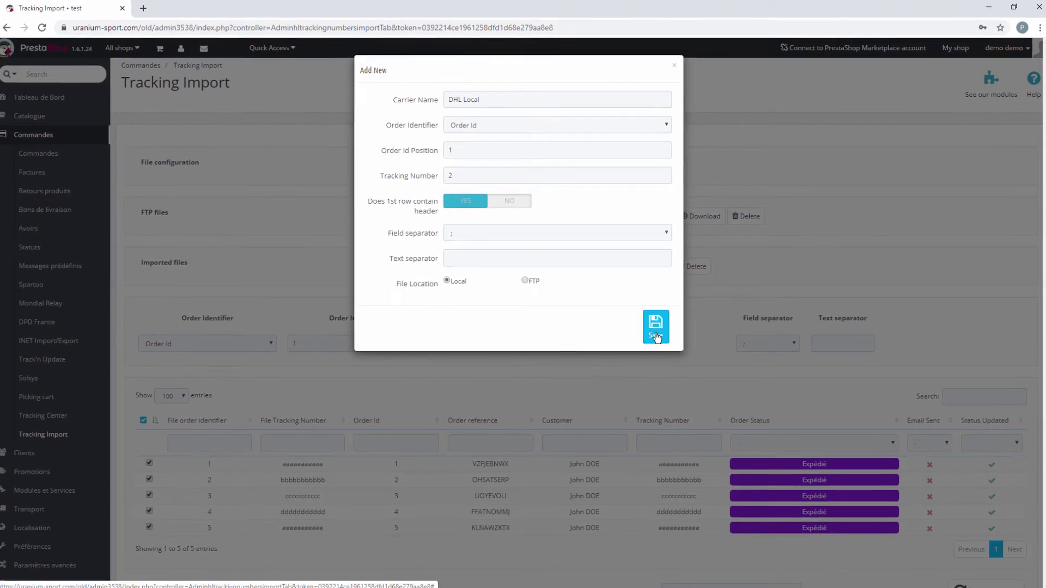
{"action": "left_click", "coordinate": [727, 439]}
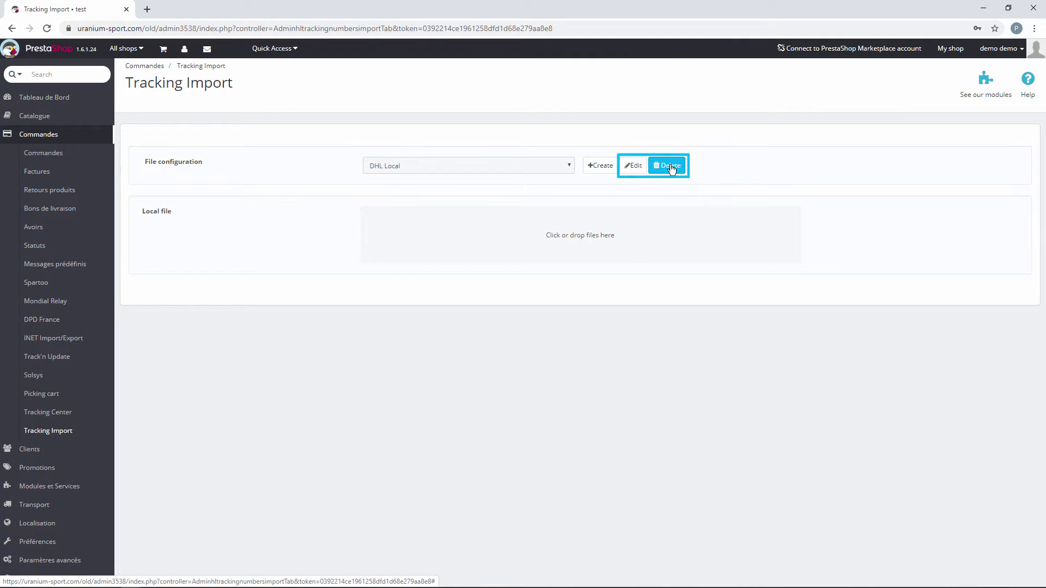
Upload the csv text document from the CSV FILE folder as the local file and select 2020-03-24_07-44-25.csv among the imported files.
{"action": "left_click", "coordinate": [586, 245]}
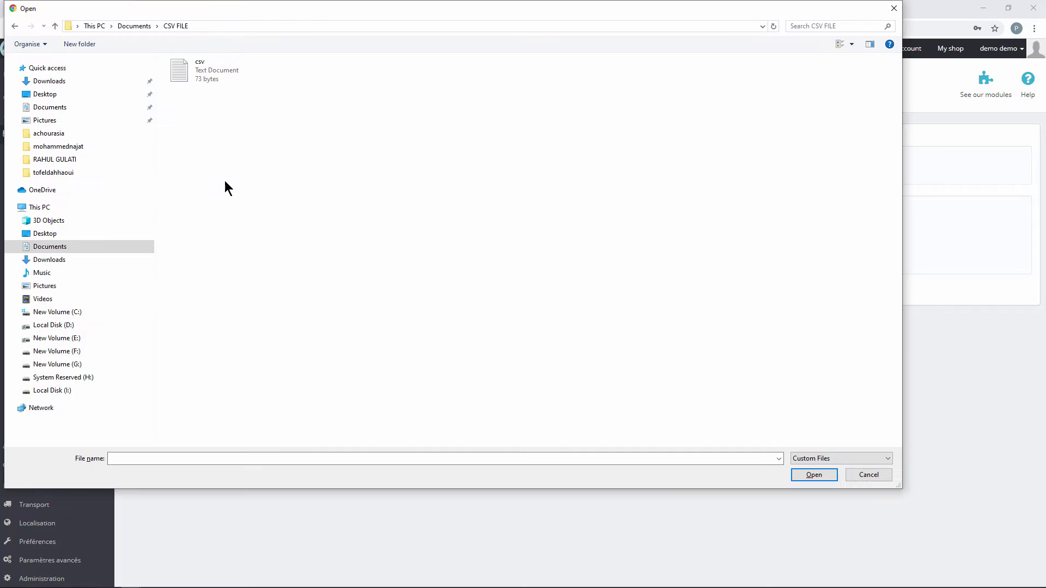
{"action": "double_click", "coordinate": [178, 73]}
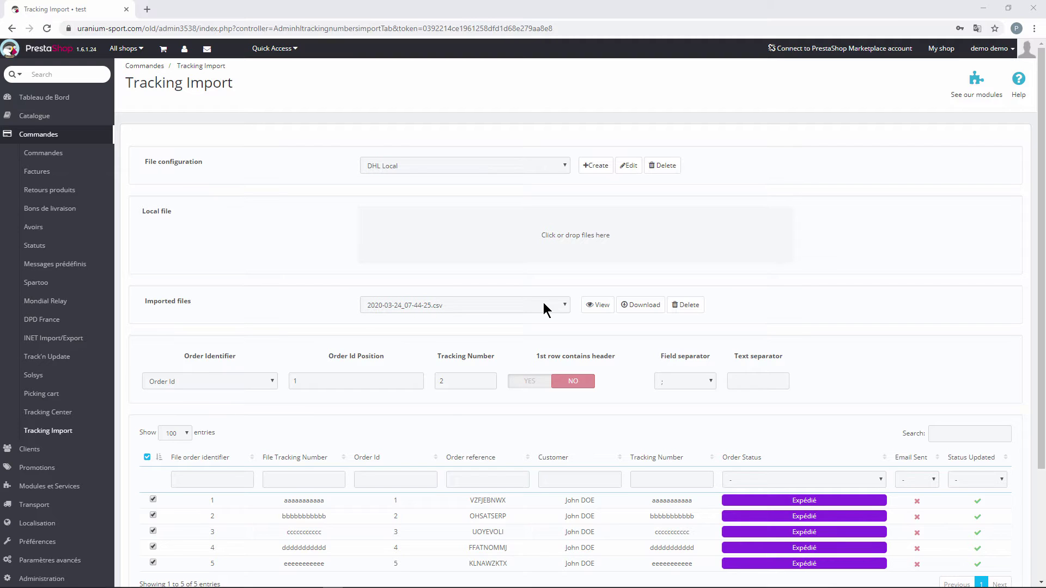
{"action": "left_click", "coordinate": [544, 302]}
{"action": "left_click", "coordinate": [543, 318]}
Switch the file configuration to DHL ftp and save its settings with the FTP file location and path /.
{"action": "left_click", "coordinate": [561, 168]}
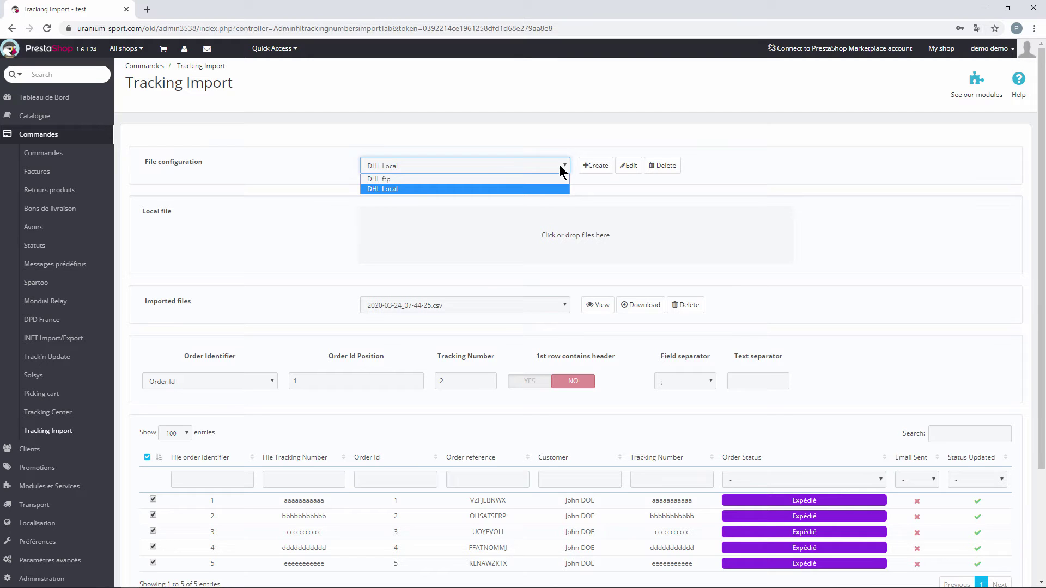
{"action": "left_click", "coordinate": [557, 178]}
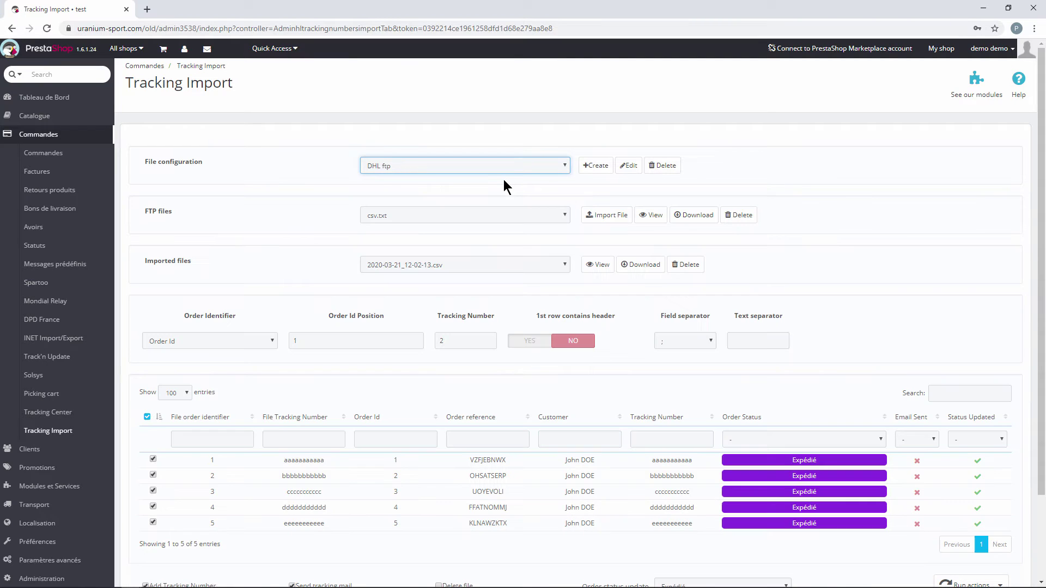
{"action": "left_click", "coordinate": [630, 166]}
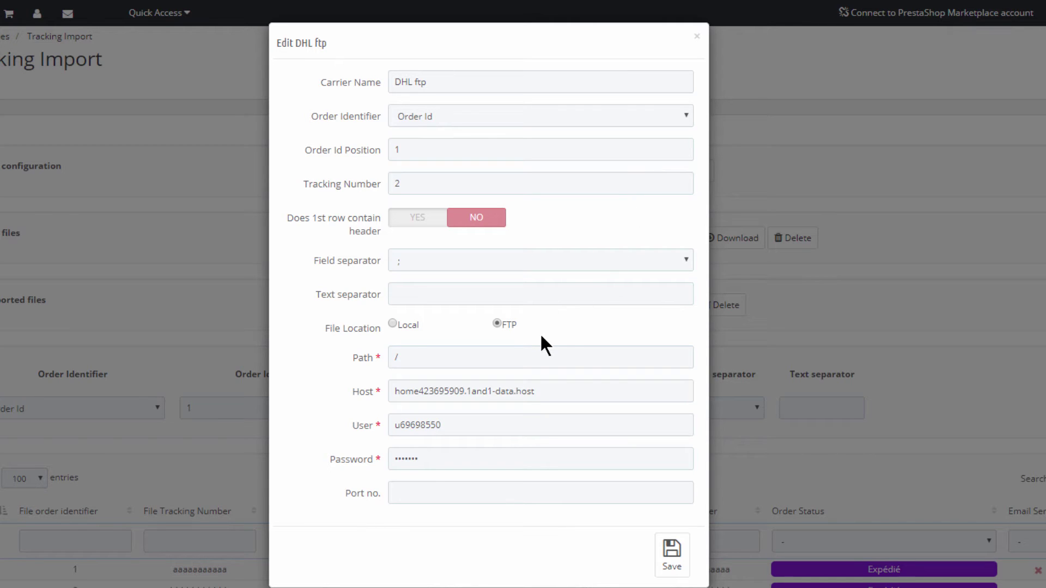
{"action": "left_click", "coordinate": [437, 358]}
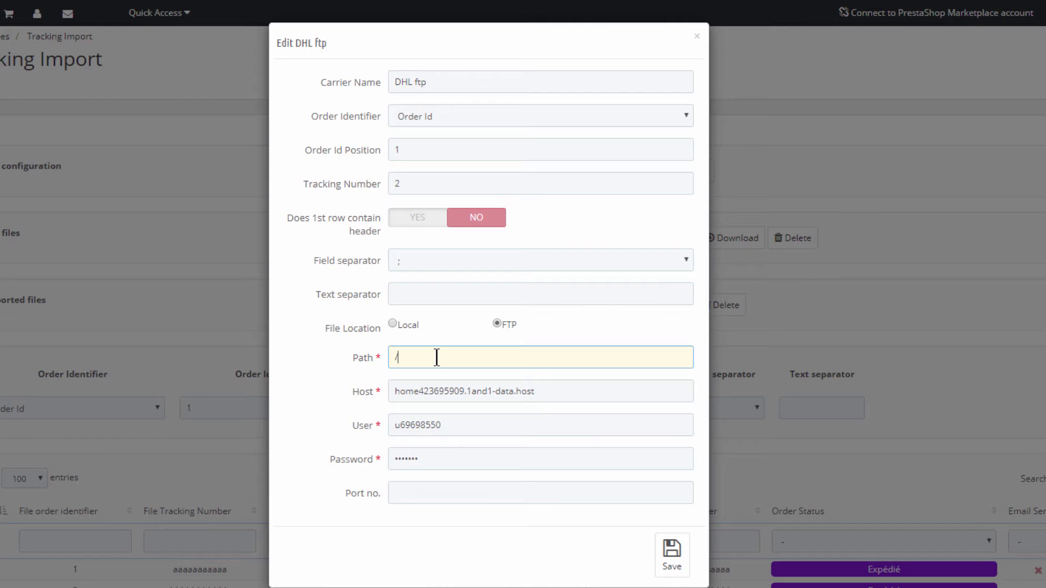
{"action": "left_click", "coordinate": [669, 549]}
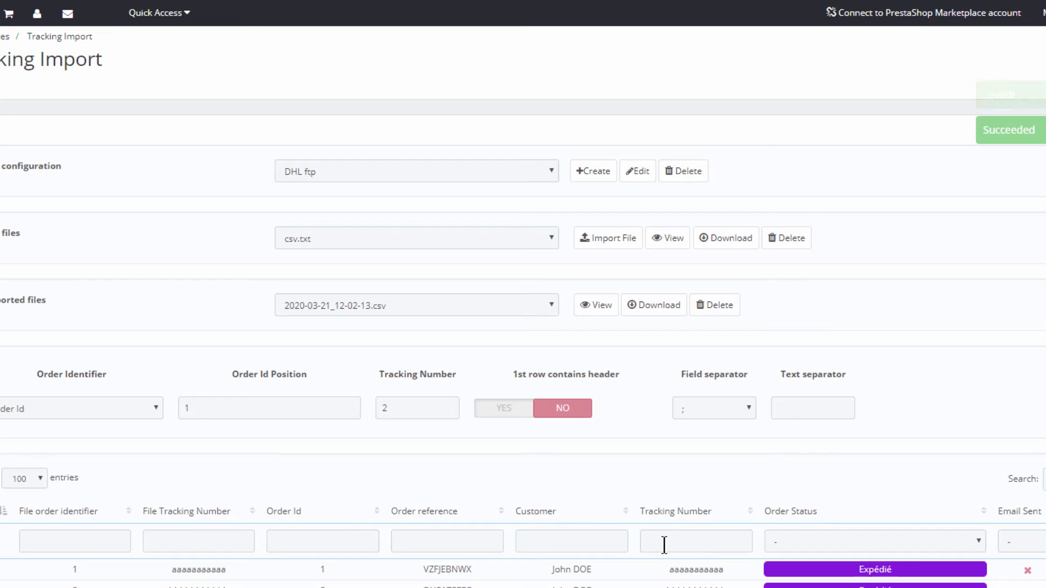
Import csv.txt from the FTP files and view the file's contents.
{"action": "left_click", "coordinate": [496, 237]}
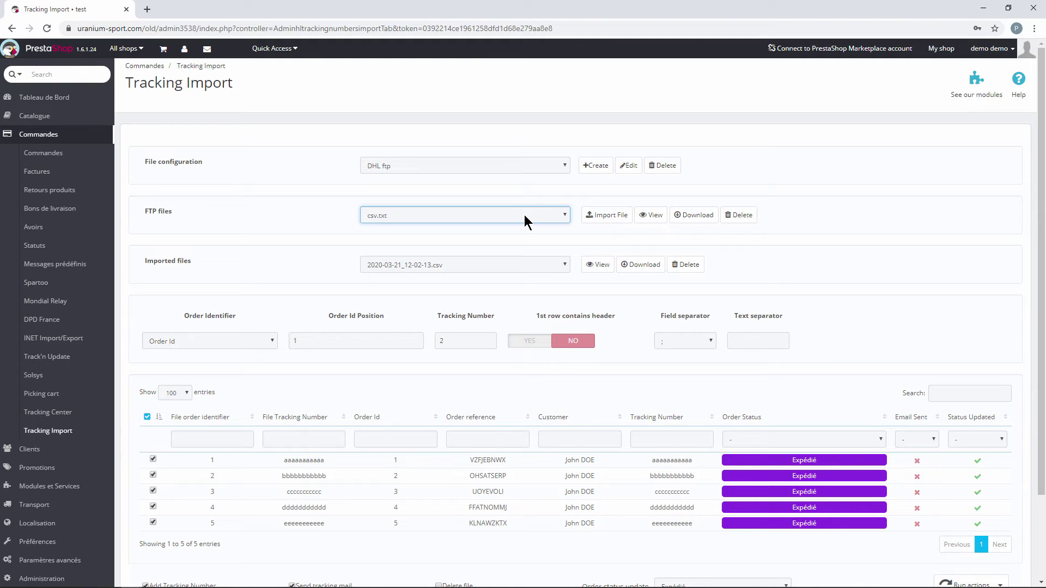
{"action": "left_click", "coordinate": [601, 215]}
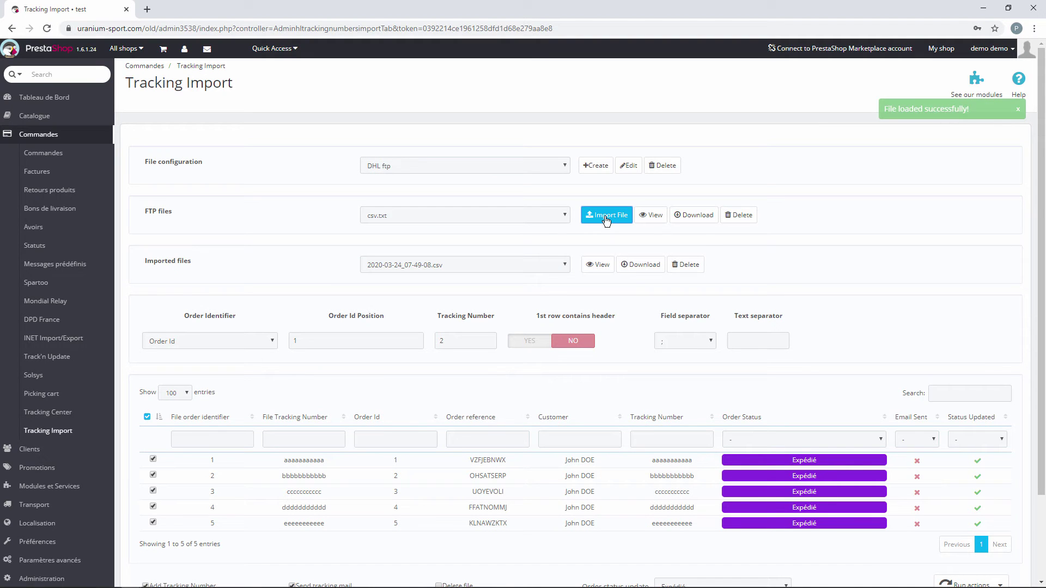
{"action": "left_click", "coordinate": [652, 216]}
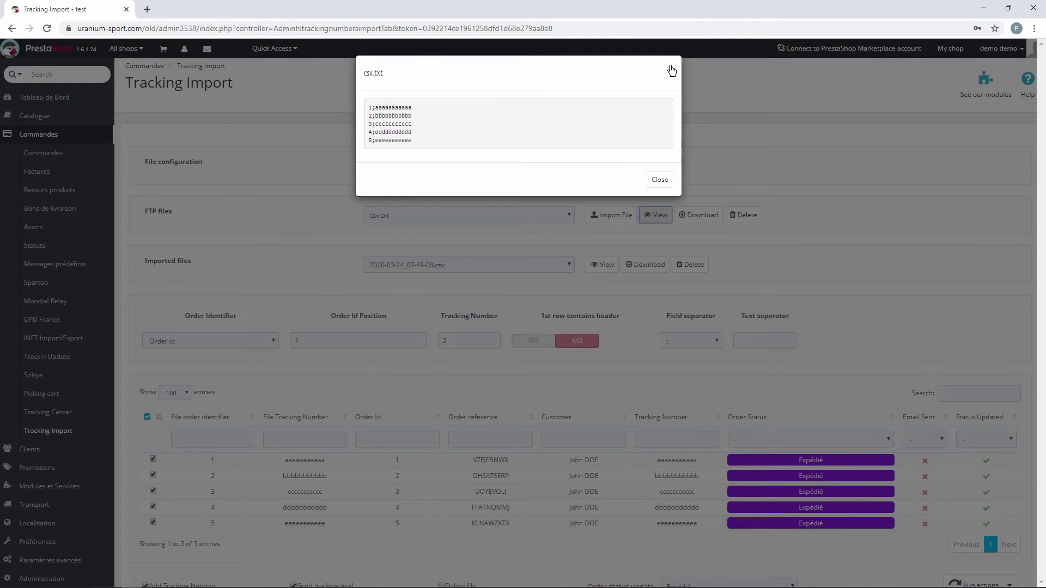
{"action": "left_click", "coordinate": [672, 71]}
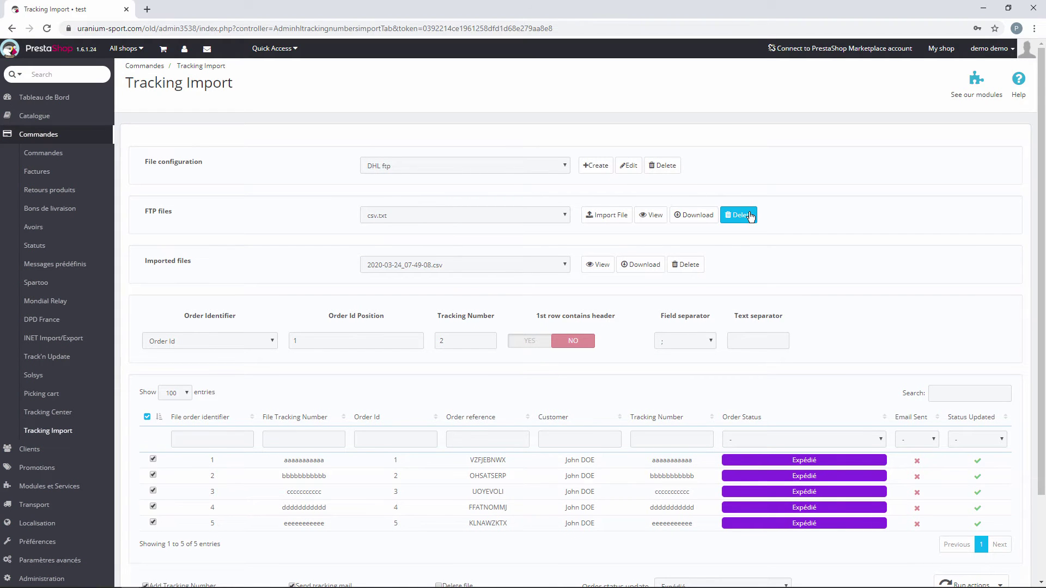
View the contents of the imported file 2020-03-24_07-49-08.csv.
{"action": "scroll", "coordinate": [751, 216], "scroll_direction": "down", "scroll_amount": 2}
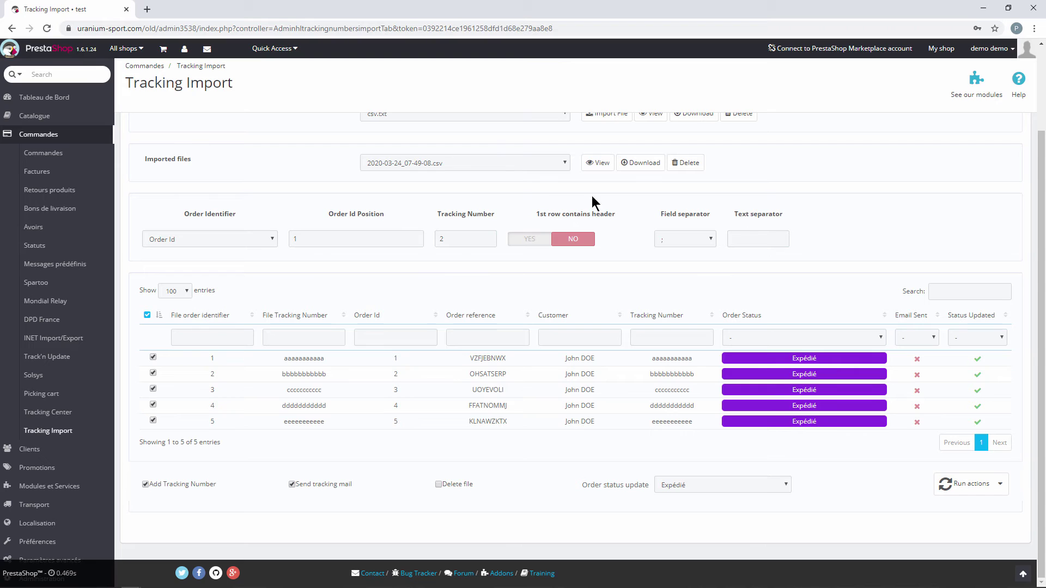
{"action": "left_click", "coordinate": [495, 161]}
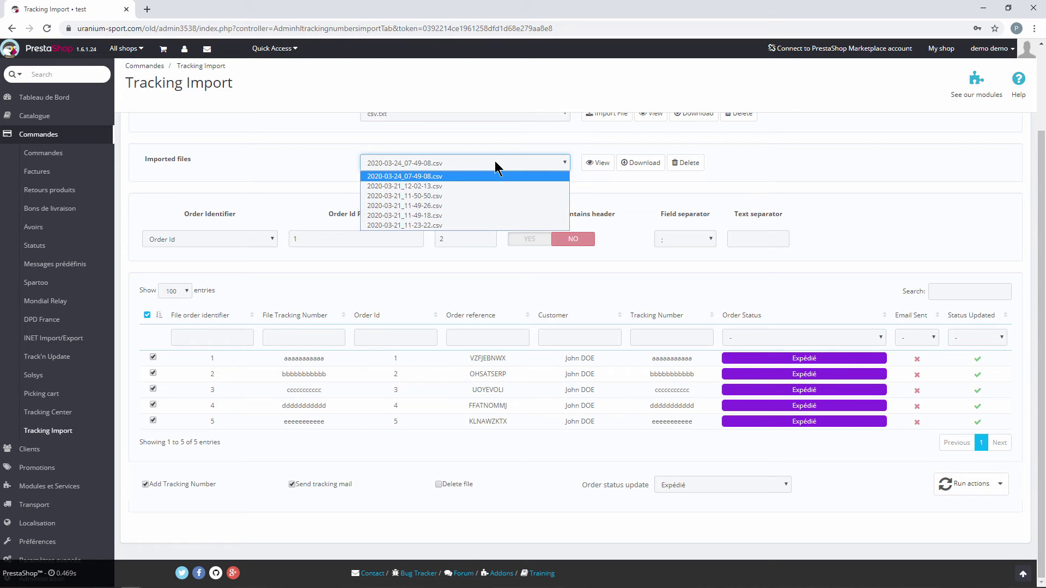
{"action": "left_click", "coordinate": [599, 167]}
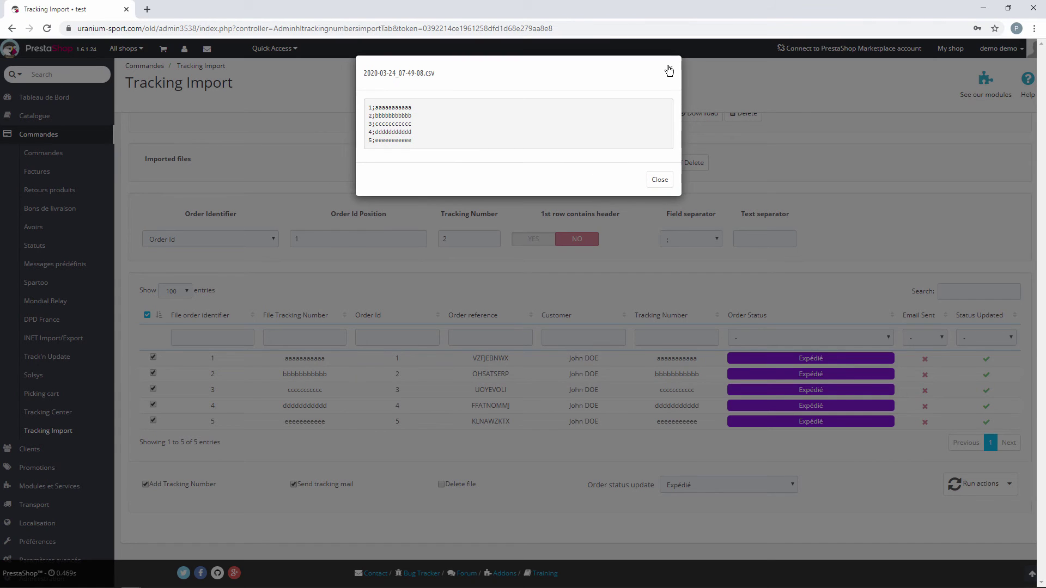
{"action": "left_click", "coordinate": [669, 71]}
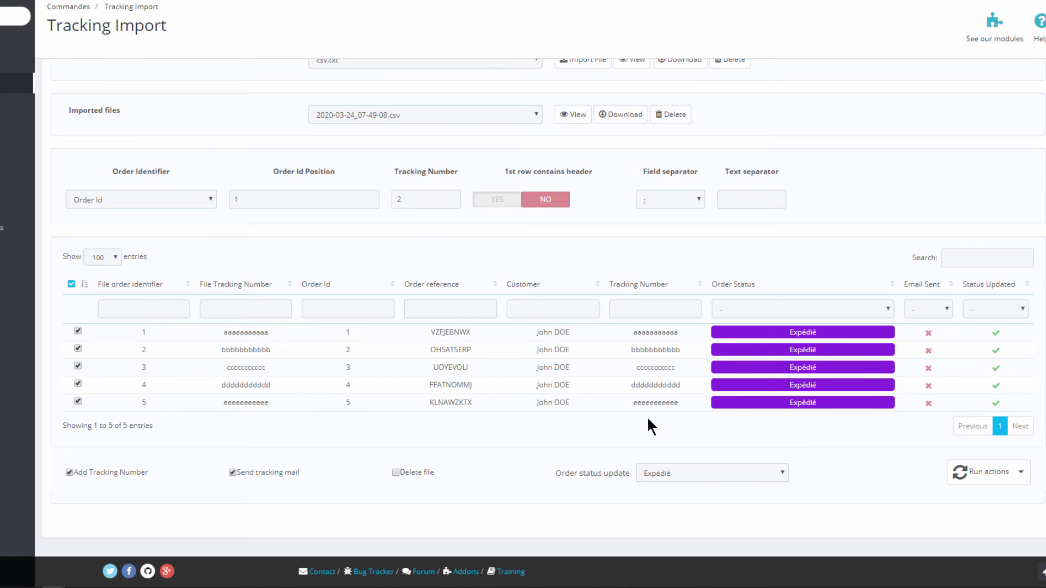
Try 3 as the tracking number position and Yes for the first-row header, and restore 2 and No.
{"action": "left_click", "coordinate": [402, 197]}
{"action": "key", "text": "BackSpace"}
{"action": "type", "text": "3"}
{"action": "left_click_drag", "start_coordinate": [406, 198], "coordinate": [390, 200]}
{"action": "left_click", "coordinate": [509, 202]}
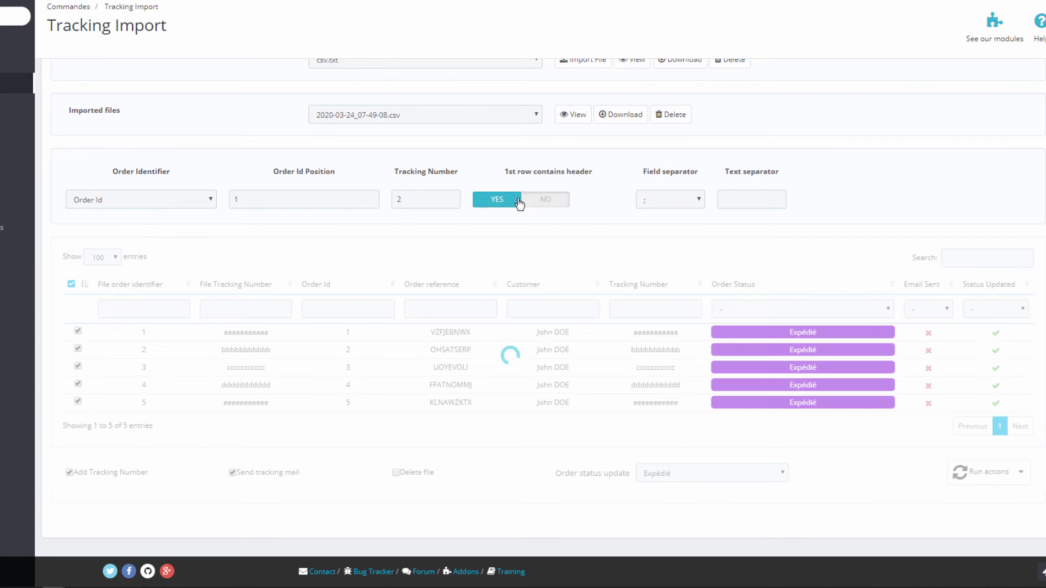
{"action": "left_click", "coordinate": [548, 218]}
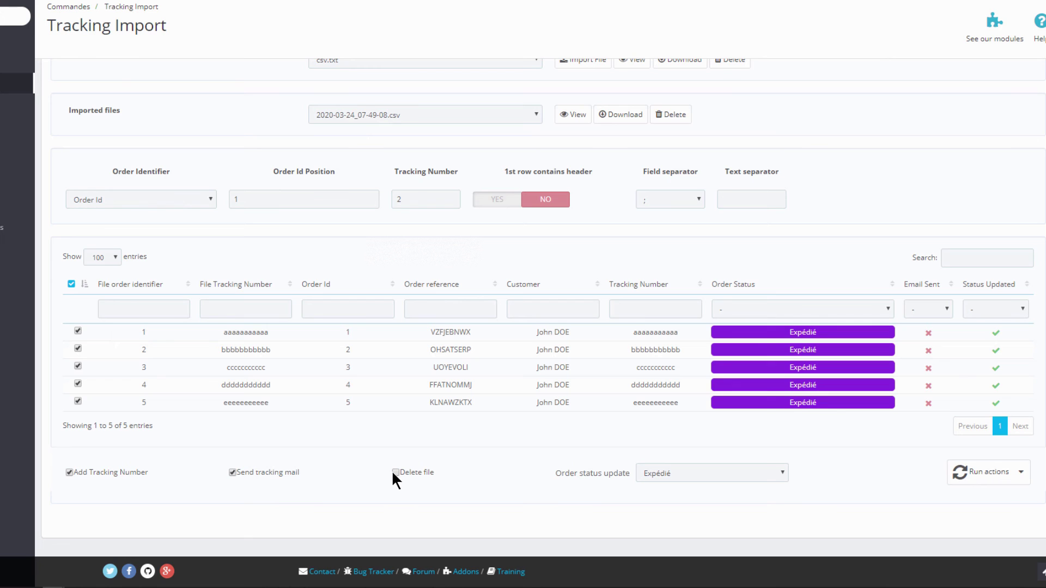
Set the order status update to Livré and run the actions on the selected orders.
{"action": "left_click", "coordinate": [687, 474]}
{"action": "left_click", "coordinate": [669, 404]}
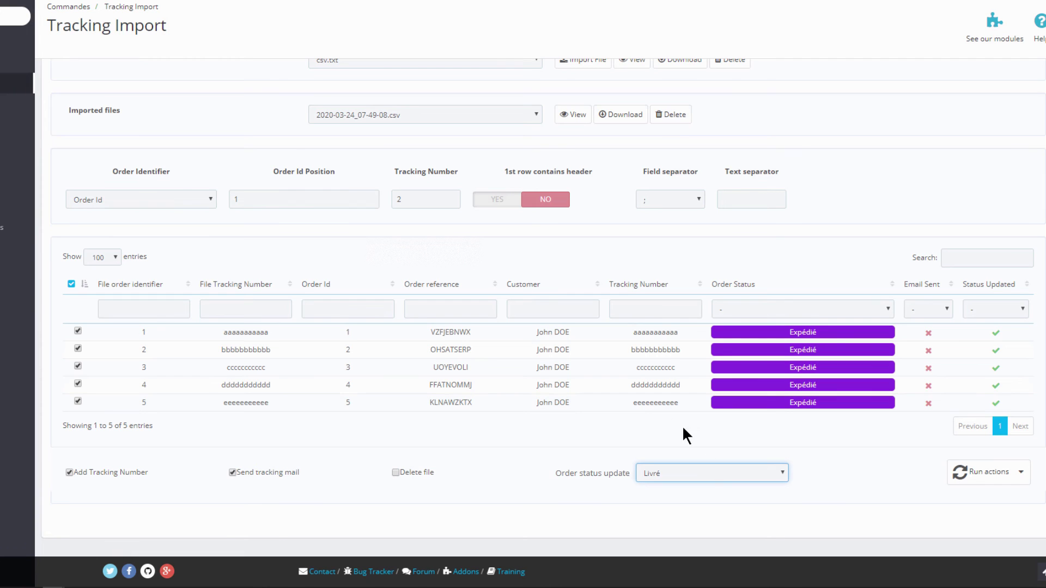
{"action": "left_click", "coordinate": [987, 472]}
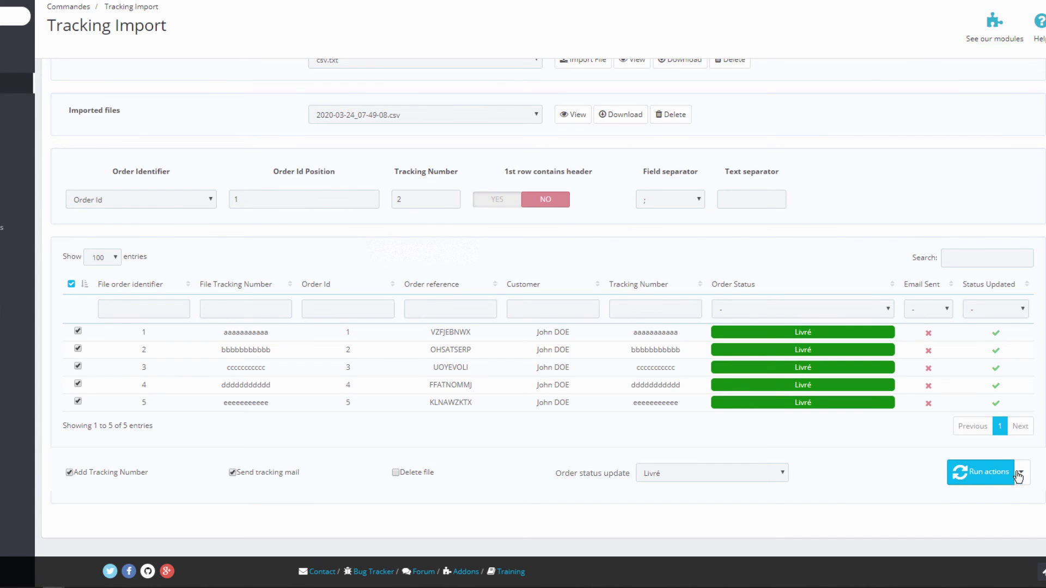
Generate the cron URL for the tracking import and copy it.
{"action": "left_click", "coordinate": [1021, 474]}
{"action": "left_click", "coordinate": [974, 499]}
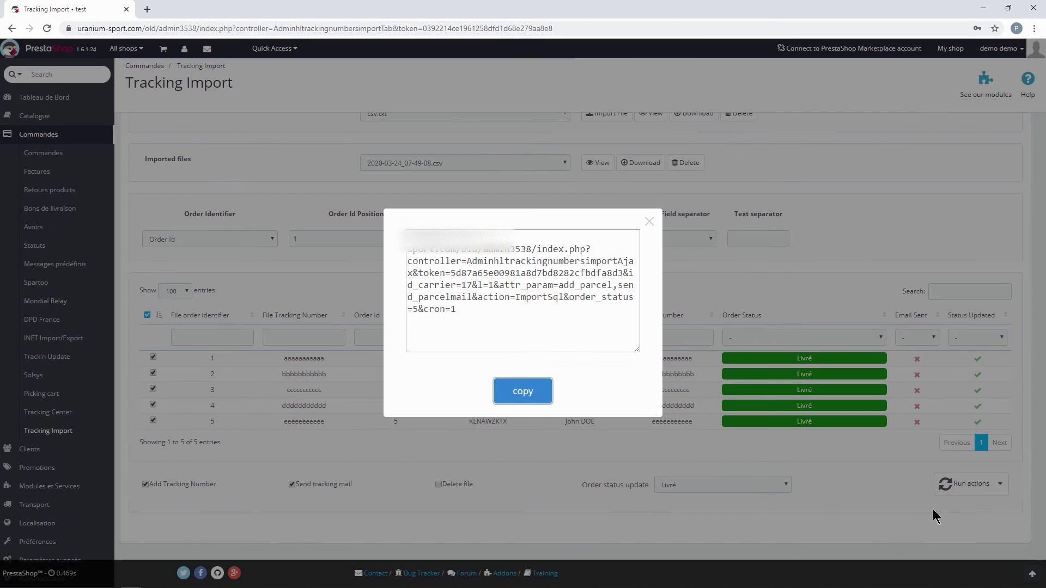
{"action": "left_click", "coordinate": [523, 393]}
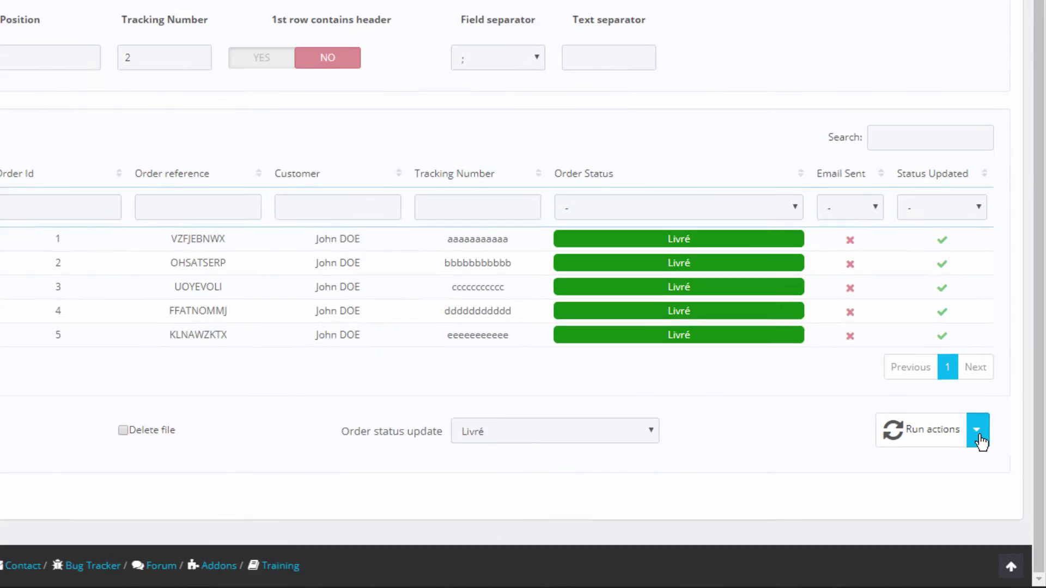
View the cron history of the tracking import and close it.
{"action": "left_click", "coordinate": [1001, 484]}
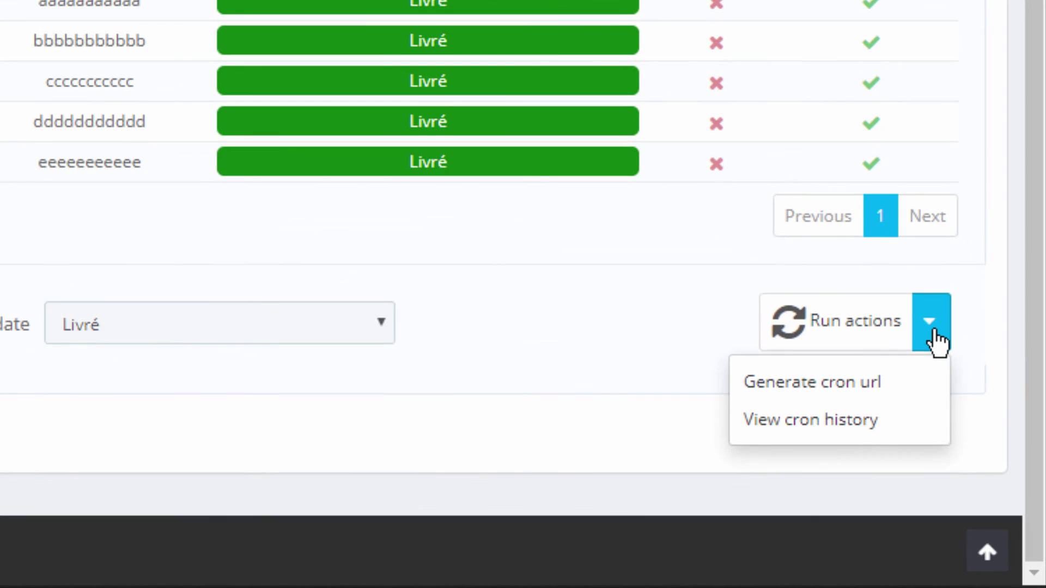
{"action": "left_click", "coordinate": [856, 418]}
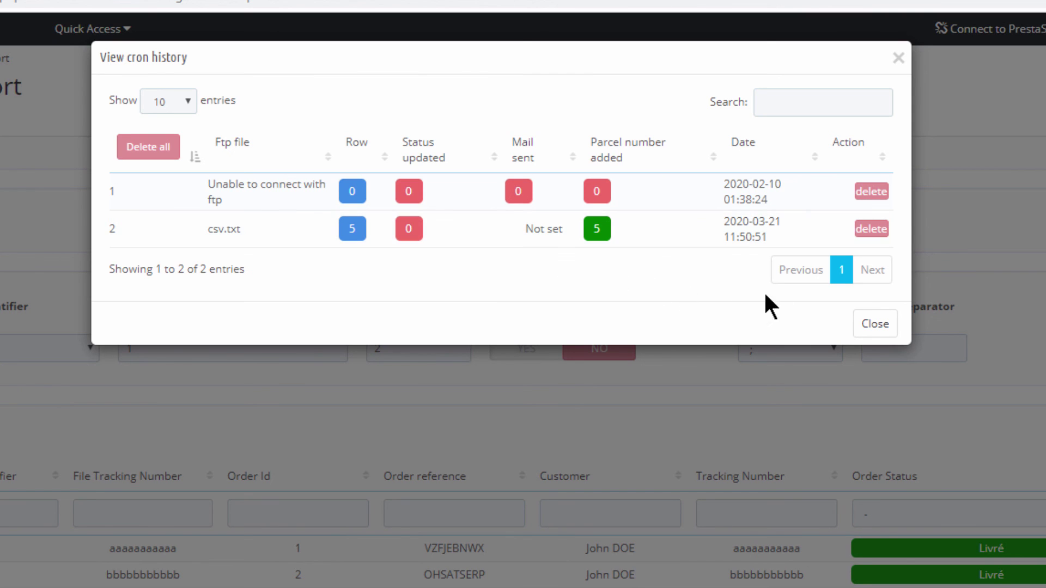
{"action": "left_click", "coordinate": [884, 324]}
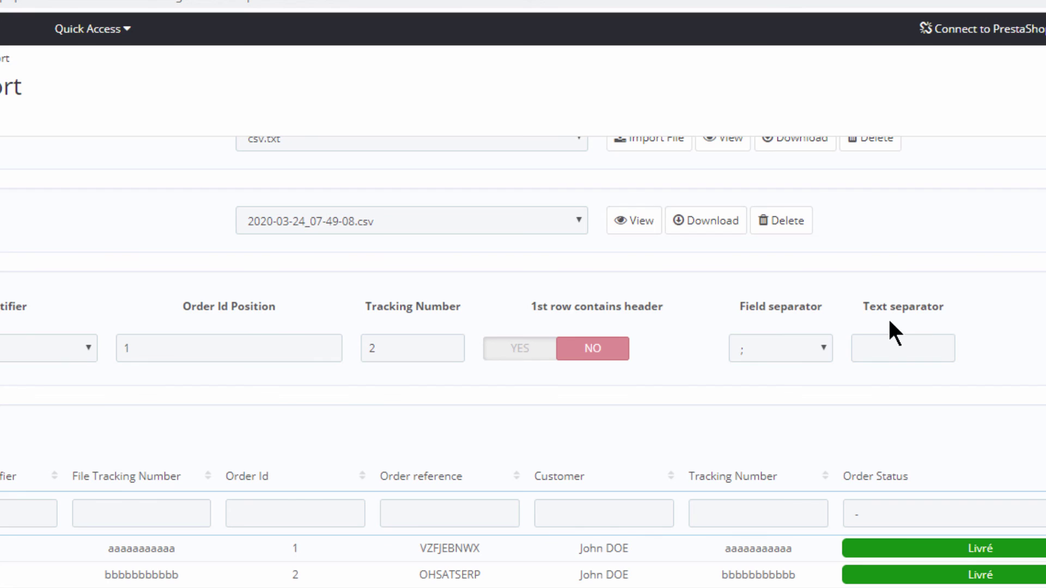